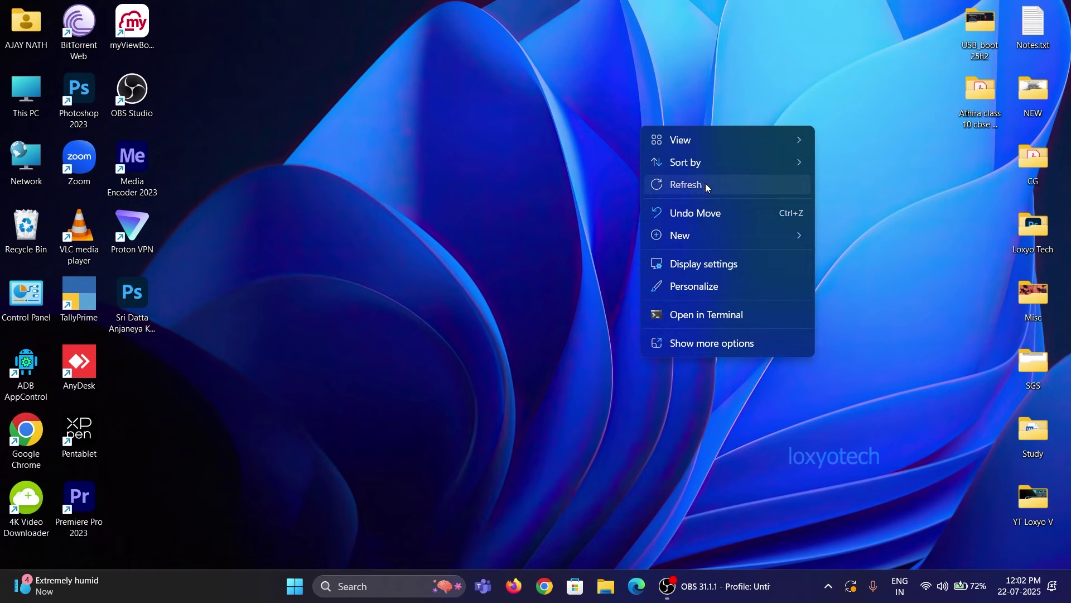
Refresh the desktop.
click(705, 183)
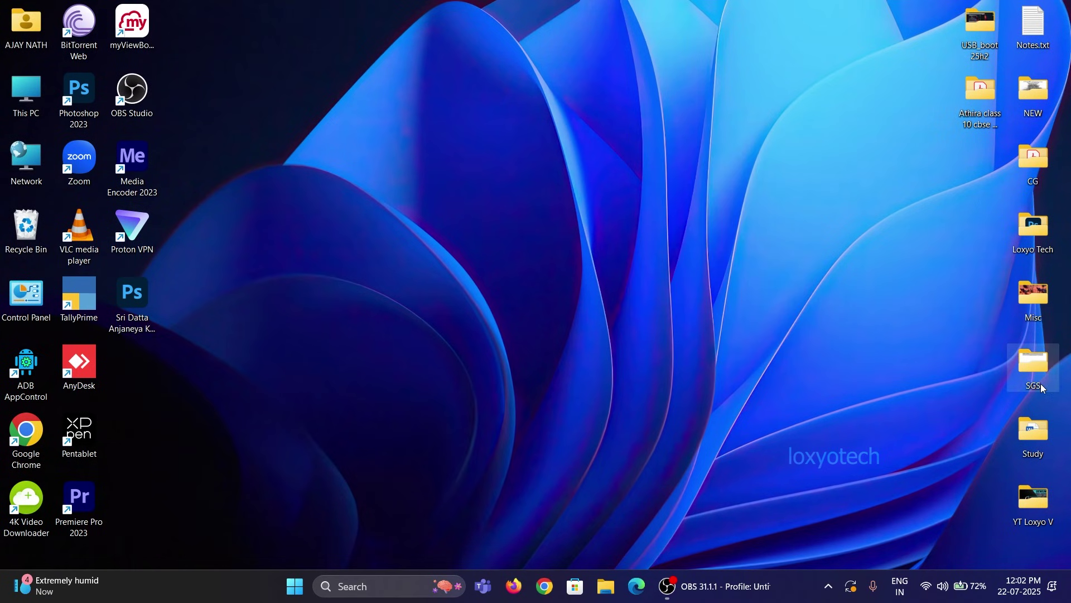
right_click(335, 171)
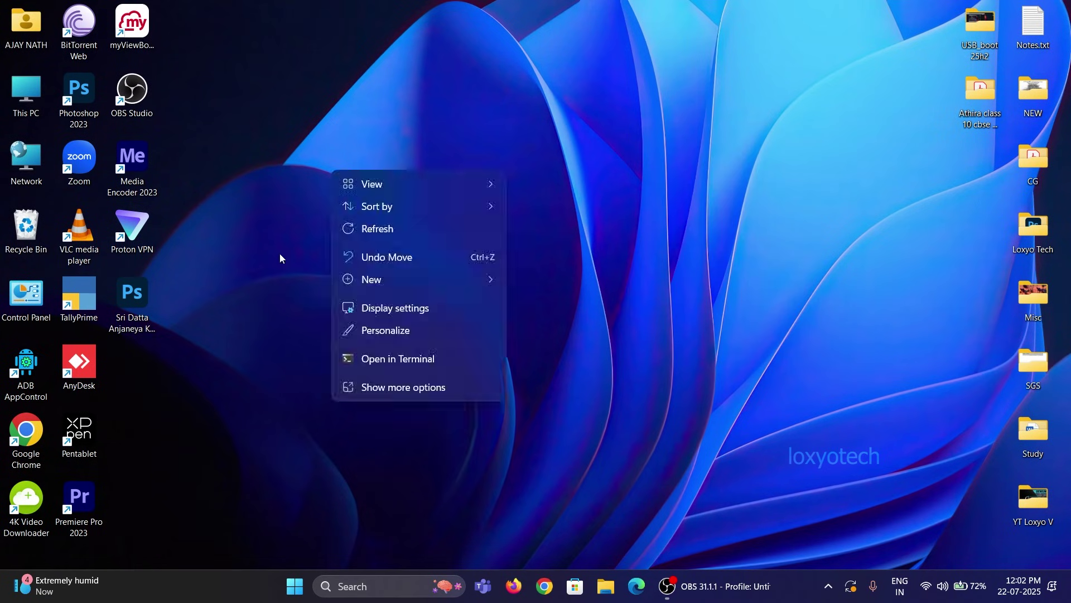
click(371, 235)
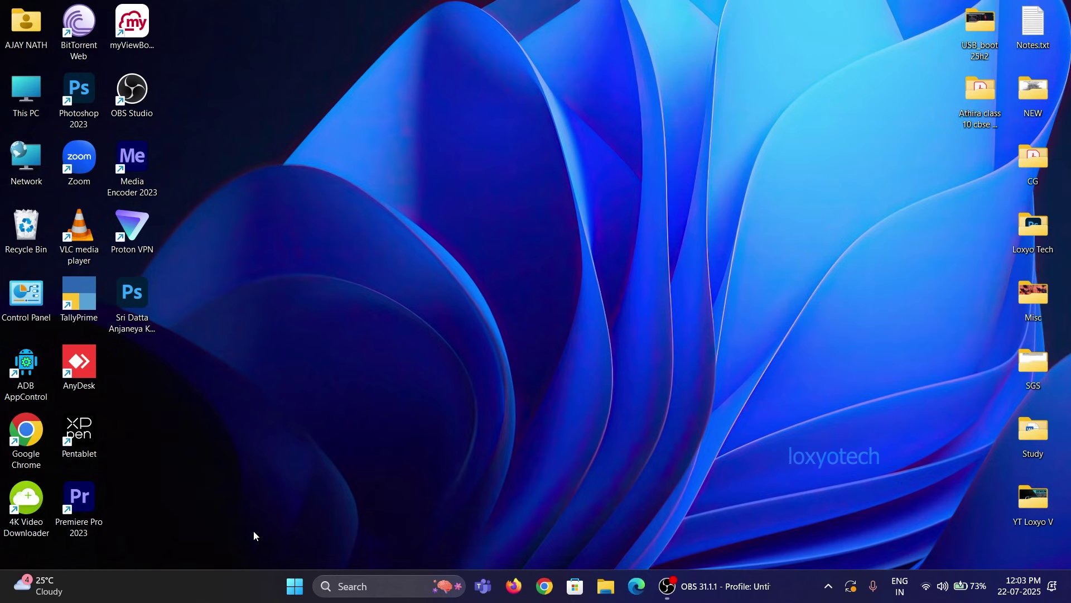
Check CPU and memory usage on Task Manager's maximized Performance page.
right_click(223, 581)
click(297, 535)
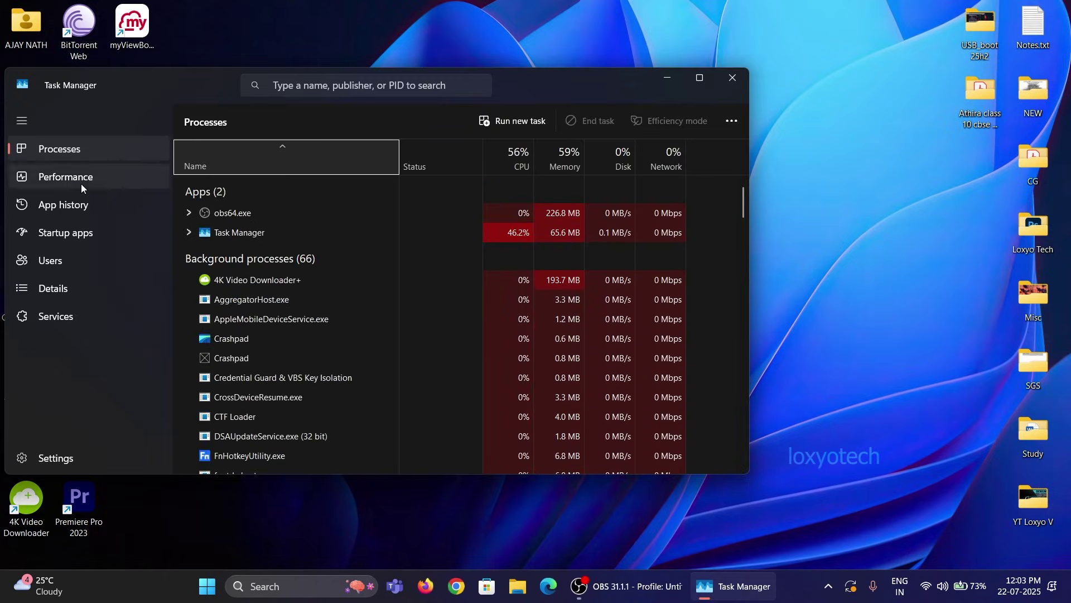
click(82, 183)
drag(453, 88, 573, 88)
double_click(572, 88)
click(270, 92)
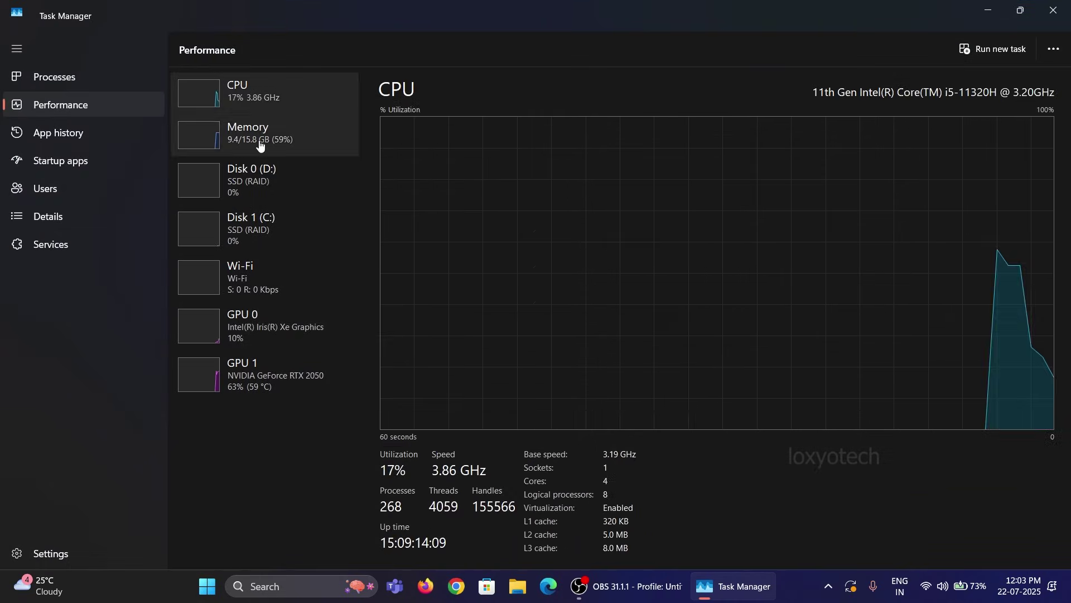
click(259, 147)
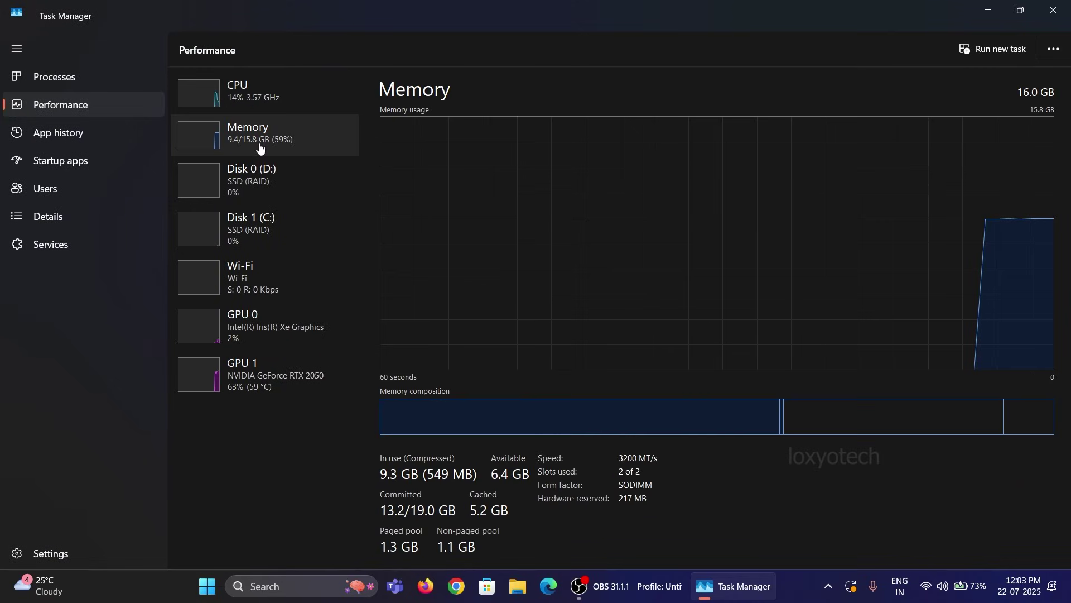
click(265, 95)
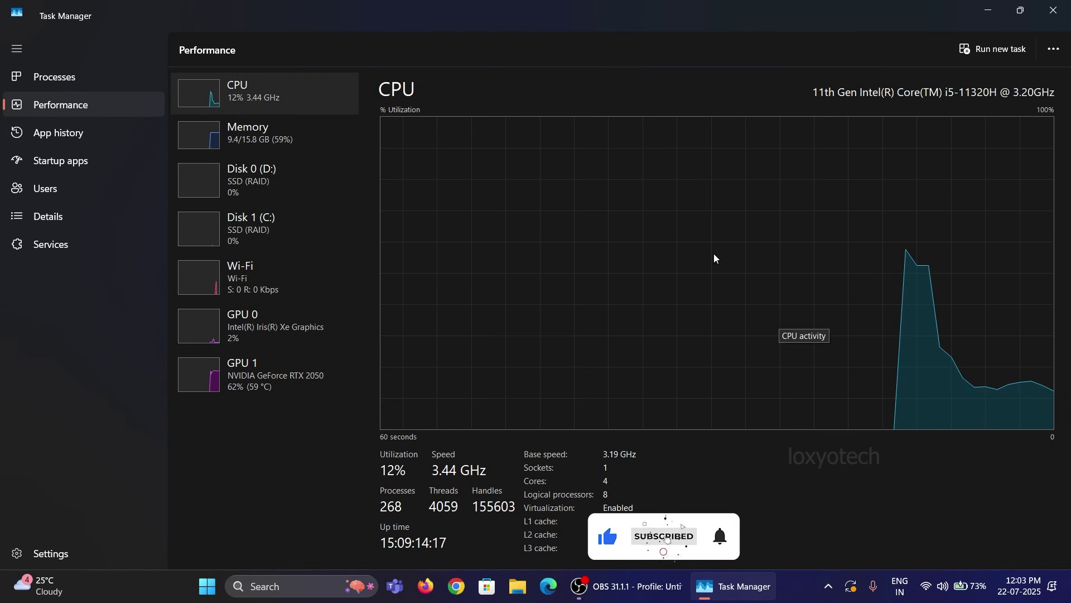
Close Task Manager and download Tiny11_25H2_HT_V3.iso from Google Drive despite the virus warning.
key(alt+F4)
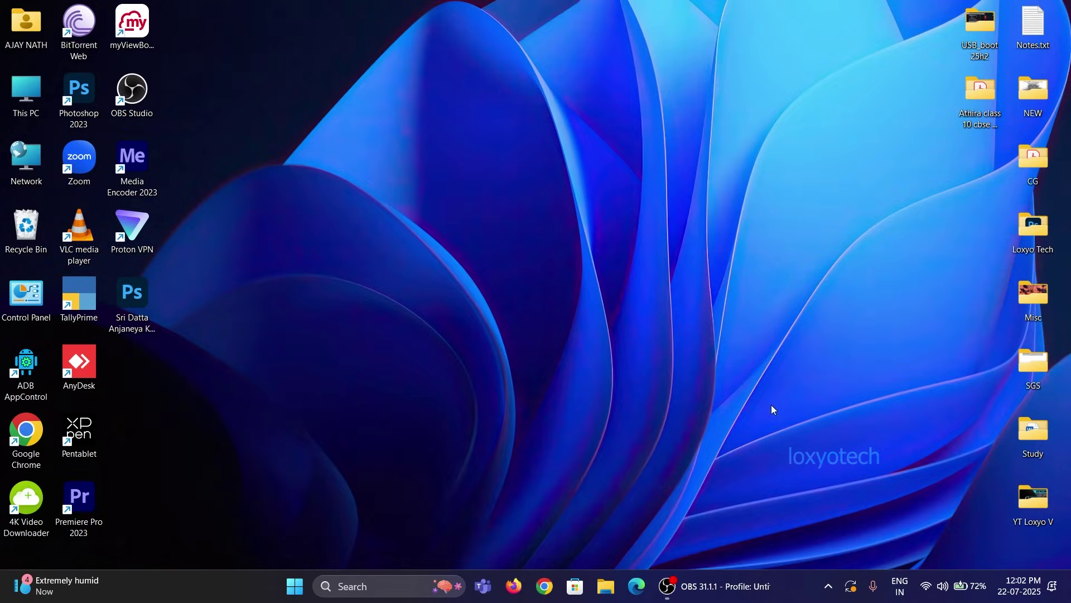
click(538, 595)
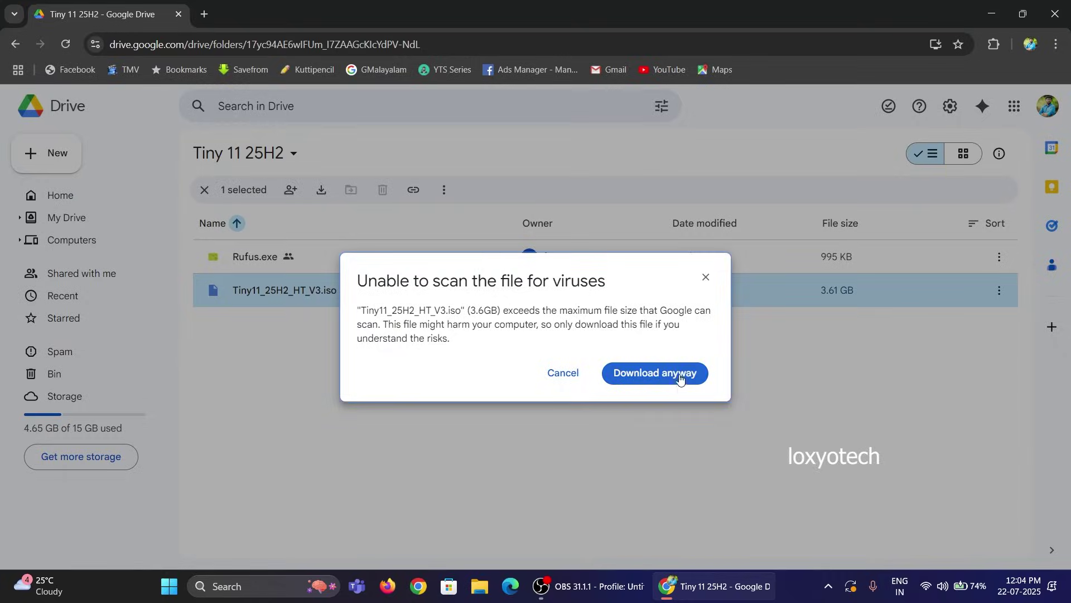
click(680, 378)
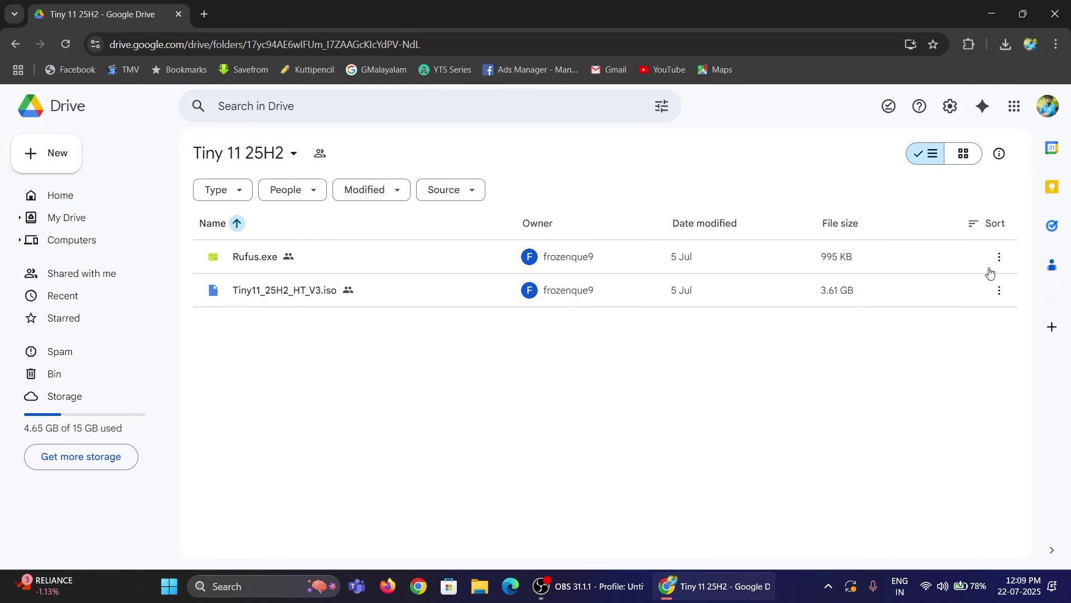
Launch rufus-4.6.exe from Windows search.
key(super+d)
click(365, 588)
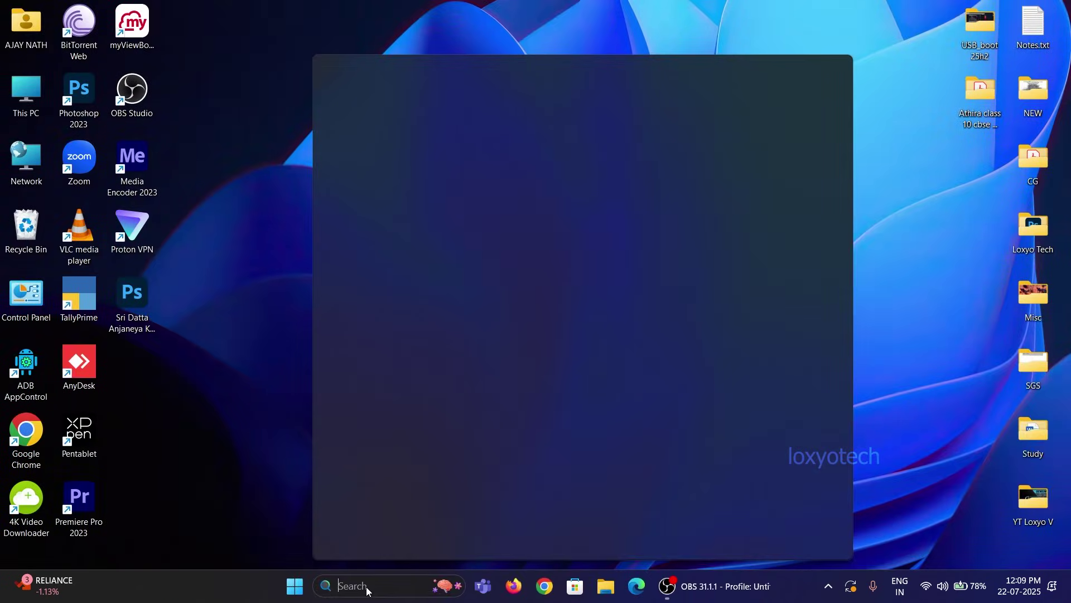
text(runfus)
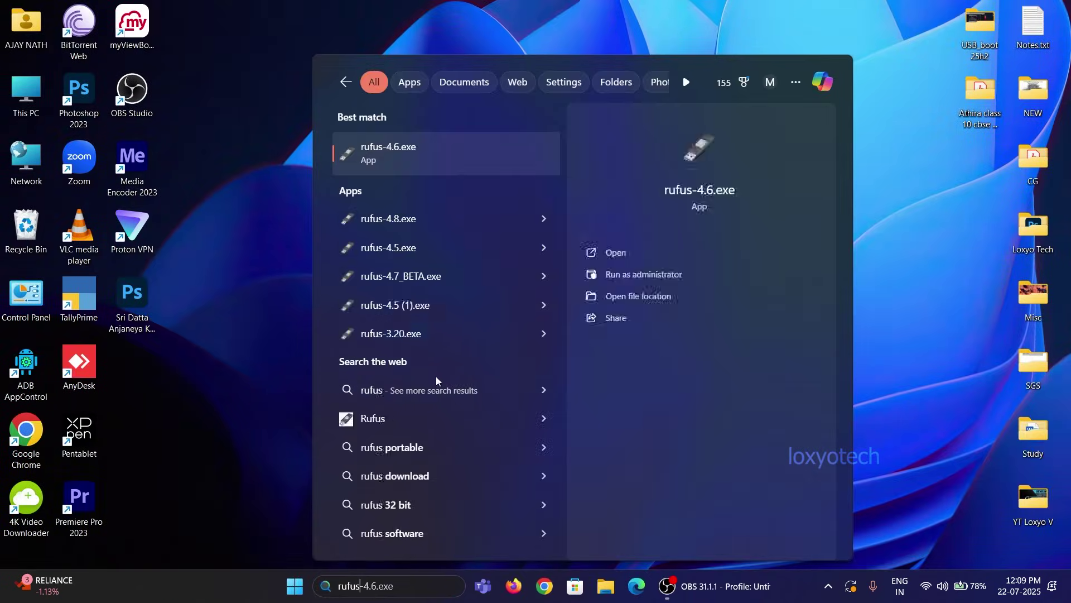
click(450, 163)
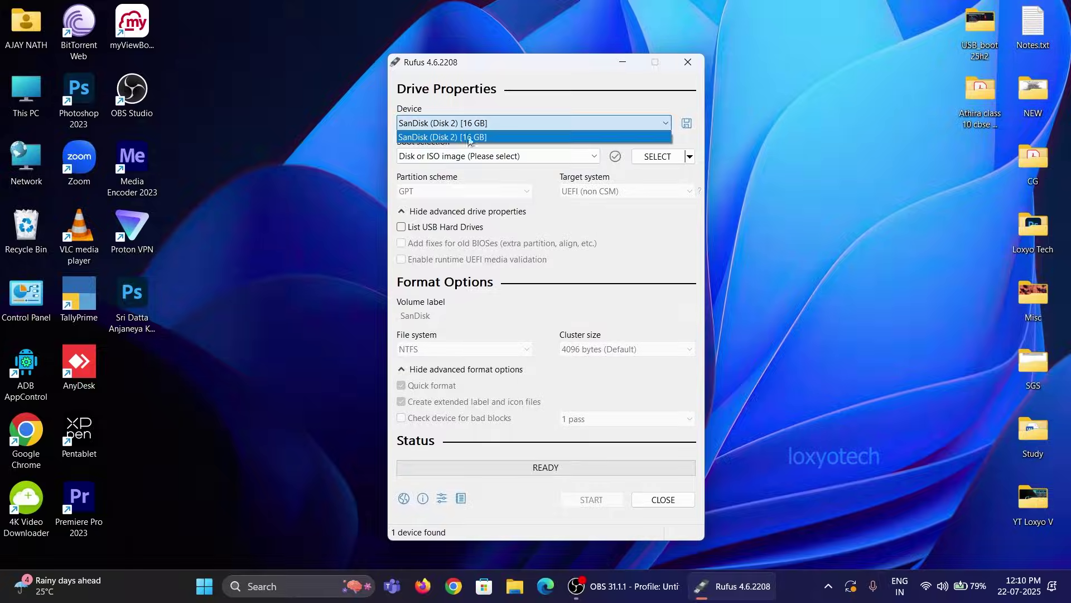
Keep the SanDisk 16 GB target and load Tiny11_25H2_HT_V3.iso as the disk image.
click(510, 138)
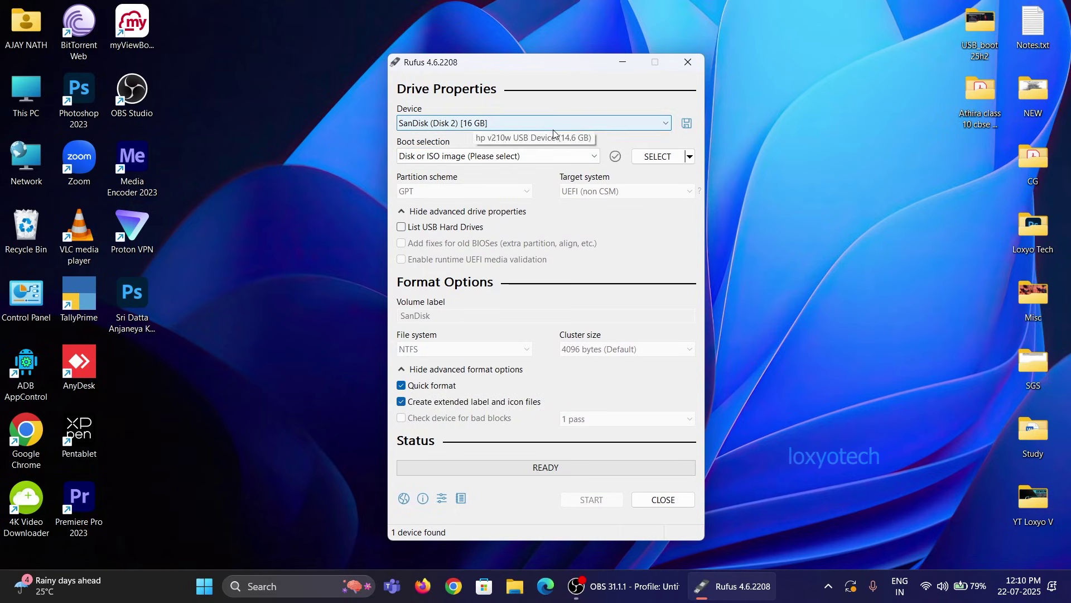
click(406, 157)
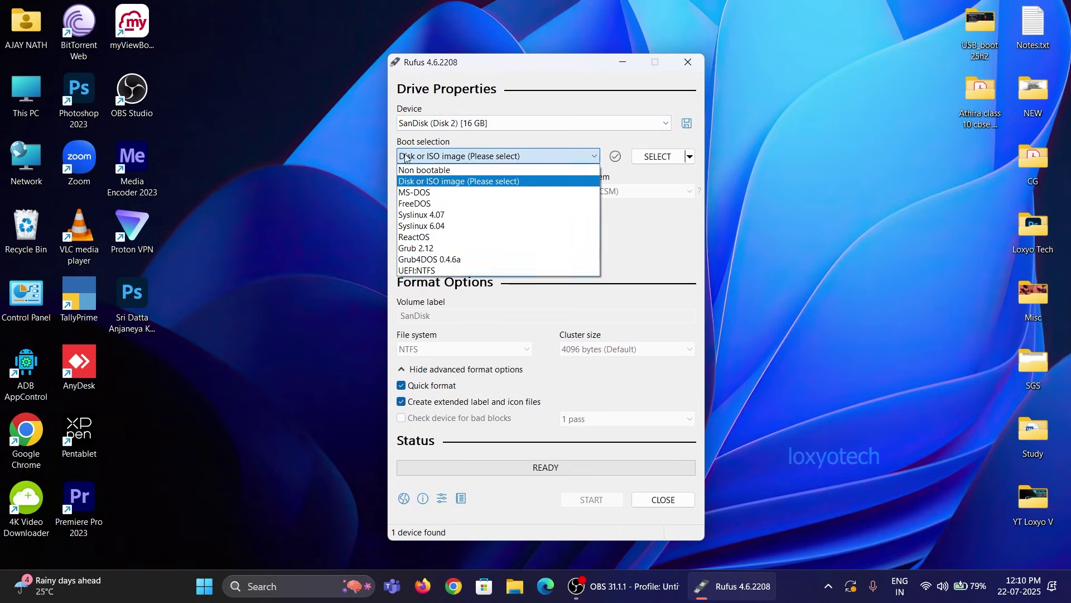
click(424, 181)
click(658, 157)
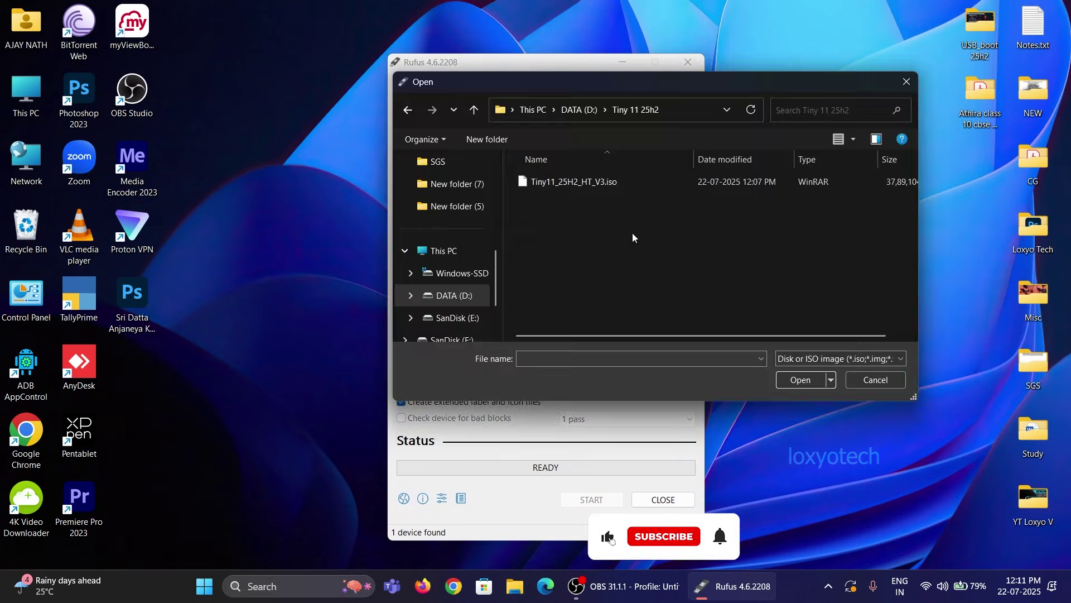
click(625, 186)
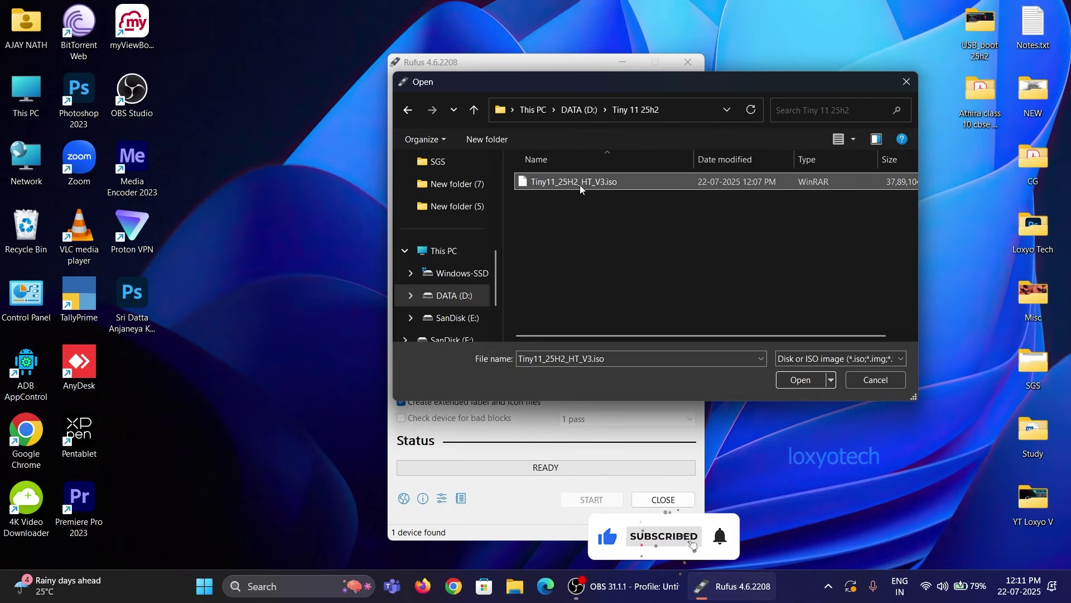
click(803, 381)
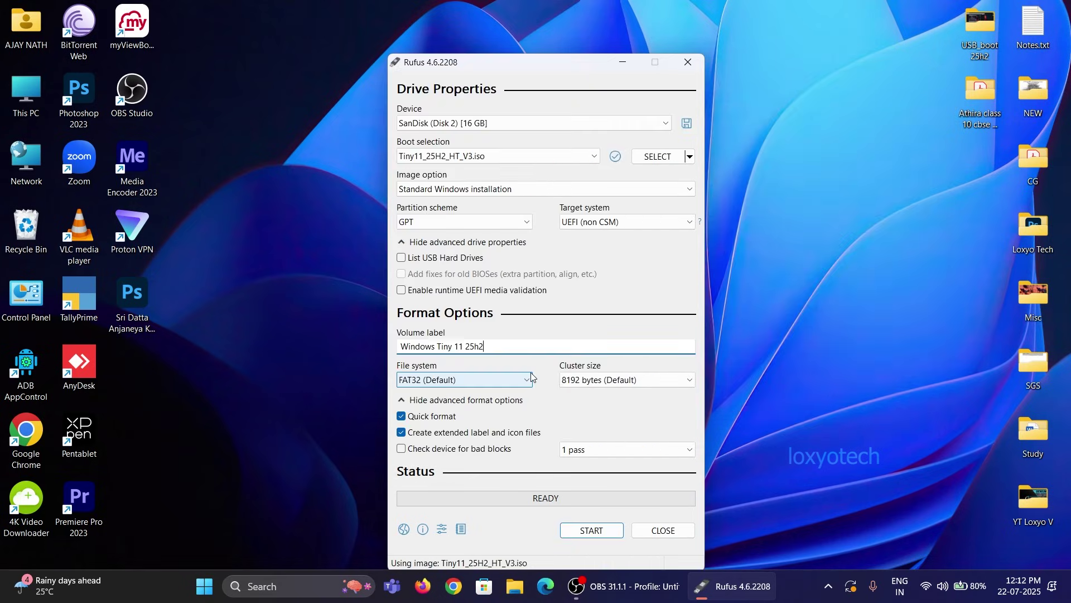
Start writing the USB with the requirement-removal, online-account and BitLocker options kept enabled.
click(593, 531)
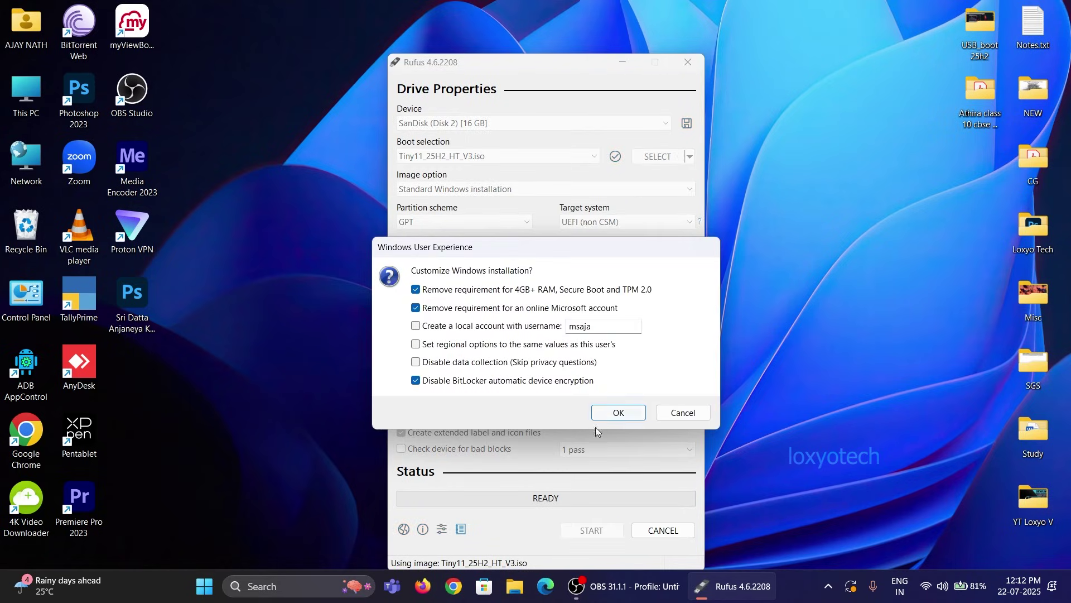
click(602, 410)
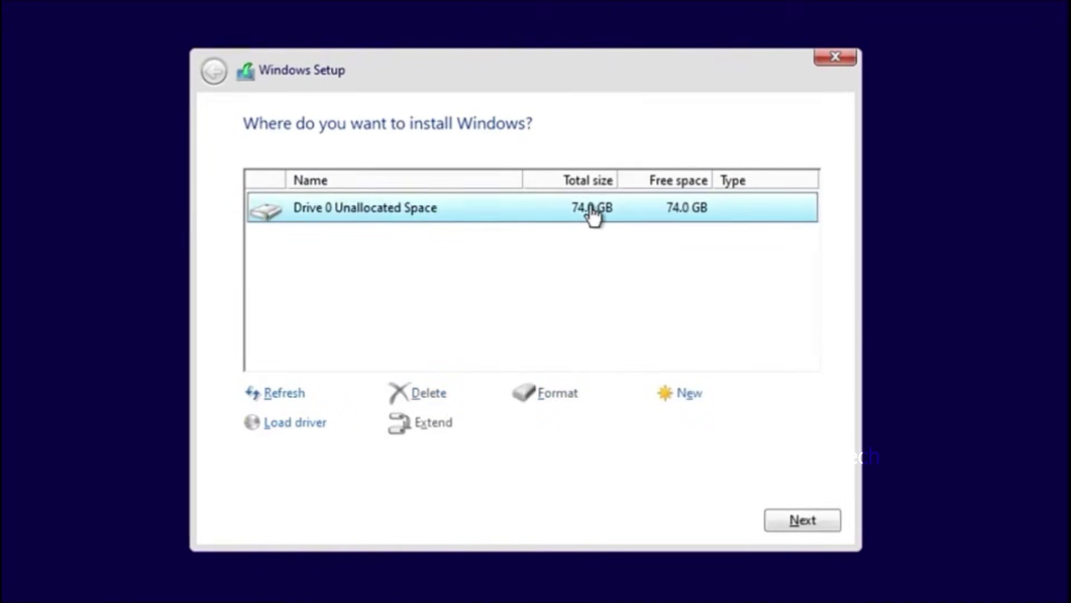
Install Windows onto Drive 0's 74.0 GB unallocated space.
click(812, 522)
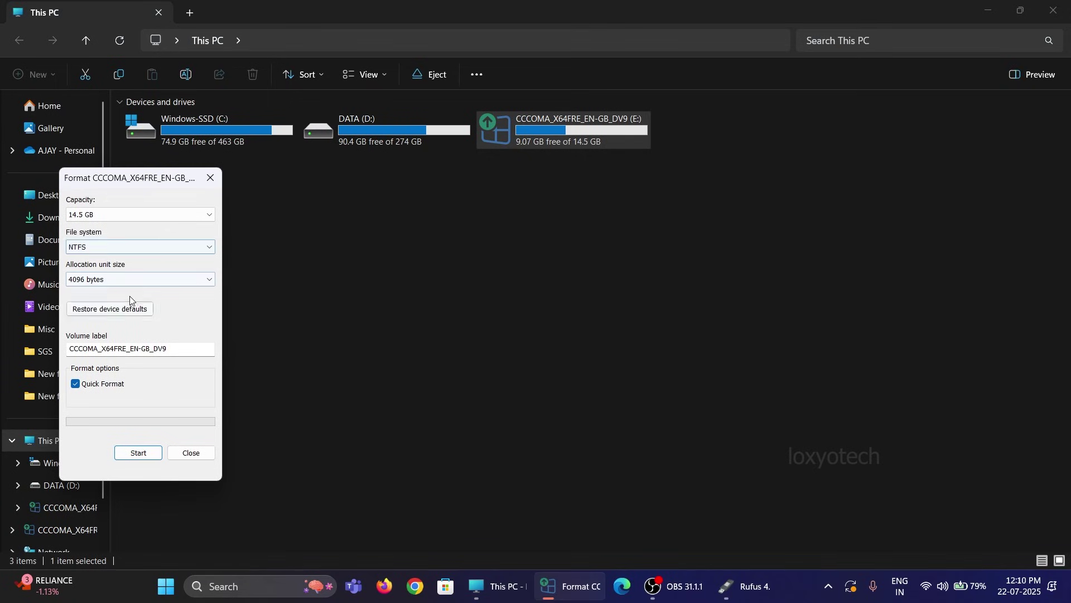
Quick-format the 14.5 GB USB drive as NTFS labelled SanDisk, confirming the data-erase warning.
key(Tab)
key(Tab)
key(Tab)
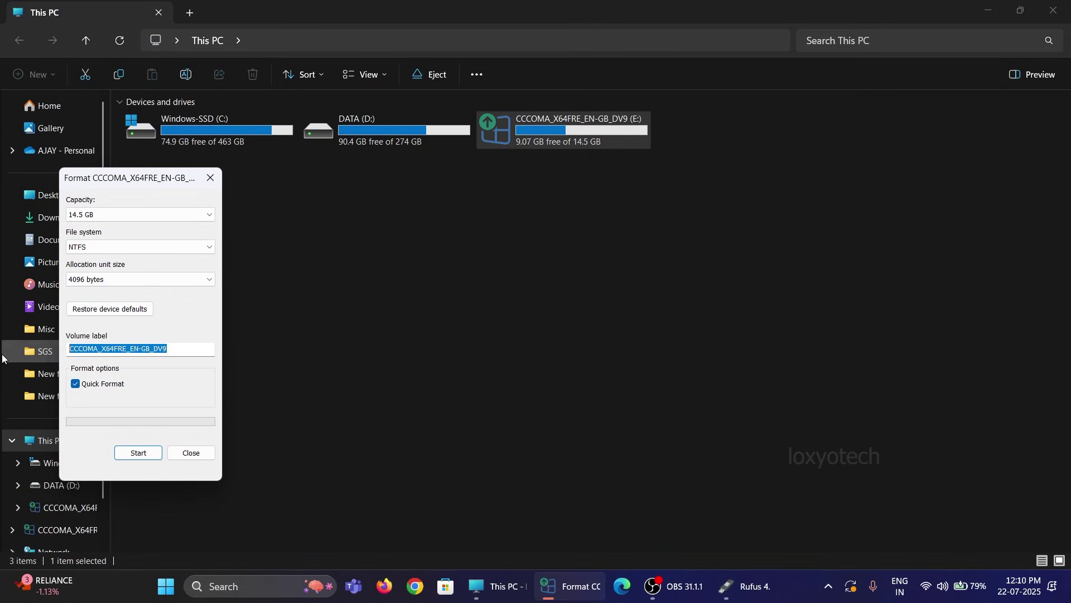
text(SanDisk)
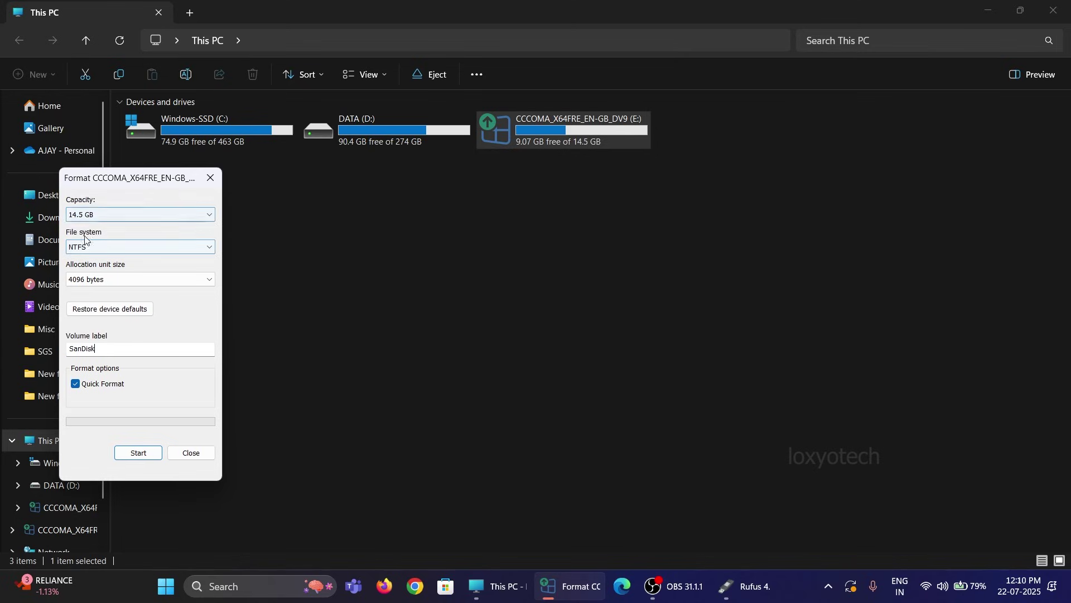
click(154, 457)
click(566, 290)
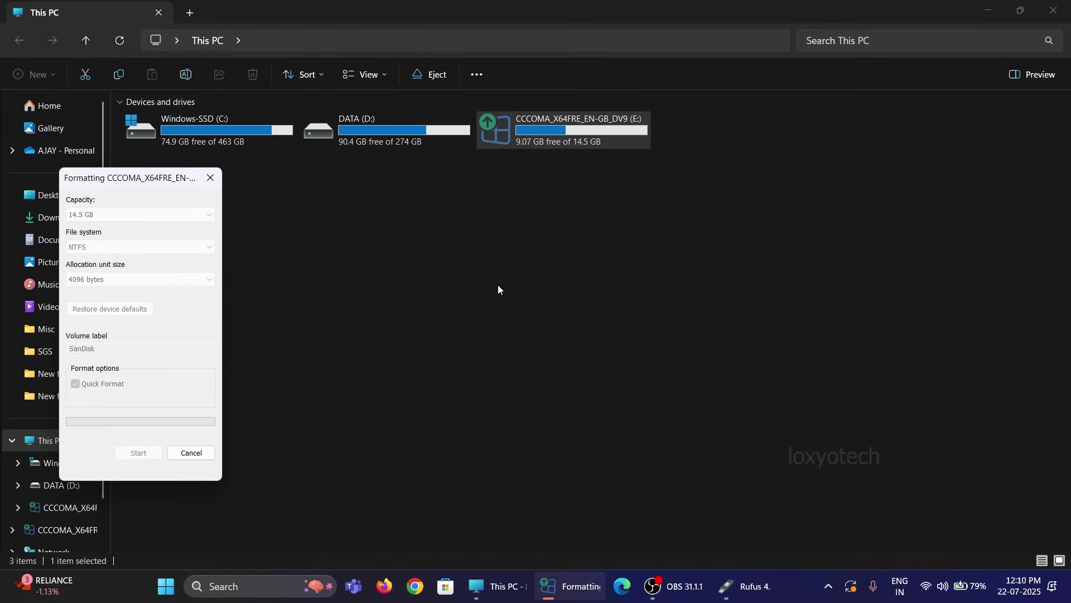